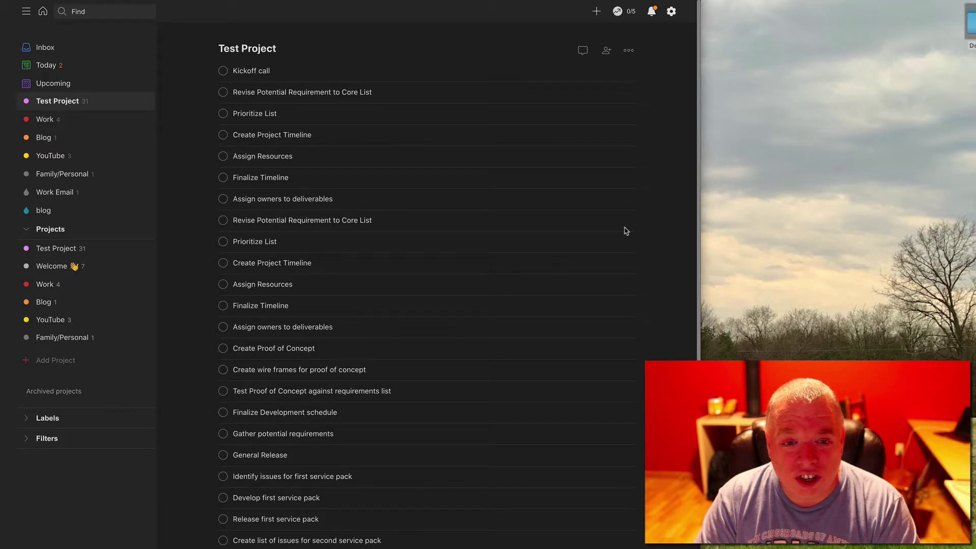
- Add a 'Pre-Planning' section below the last task, Squash more bugs, in Test Project
scroll(626, 232, down, 3)
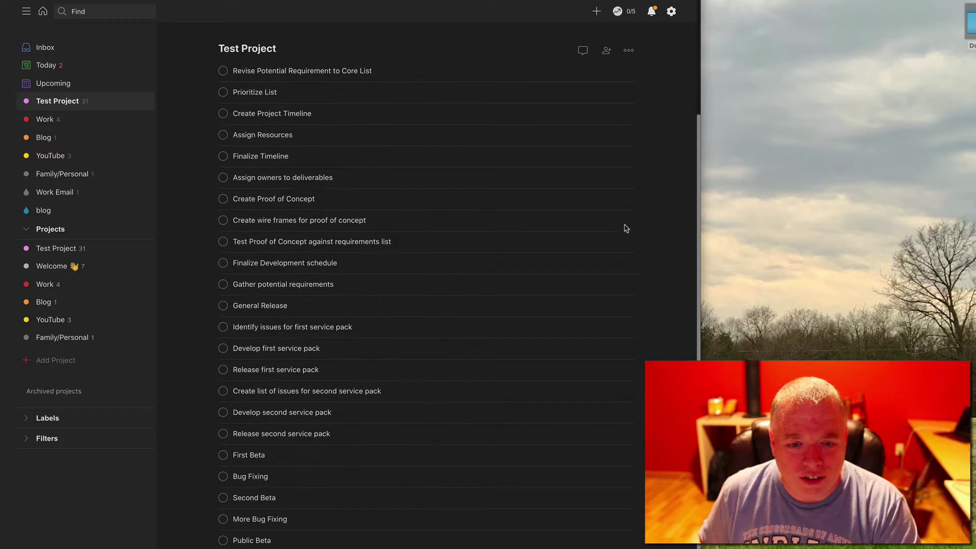
scroll(626, 229, up, 2)
scroll(625, 228, up, 2)
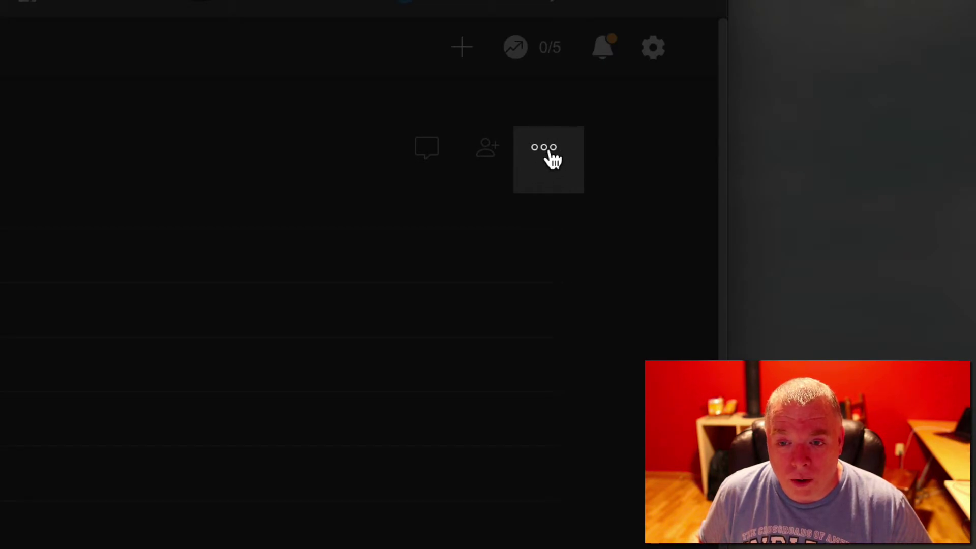
click(551, 150)
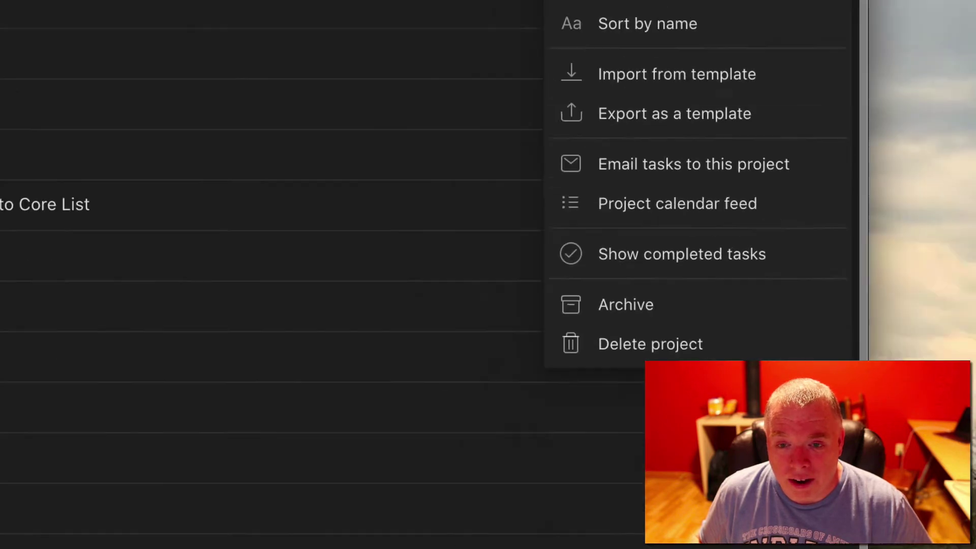
click(522, 252)
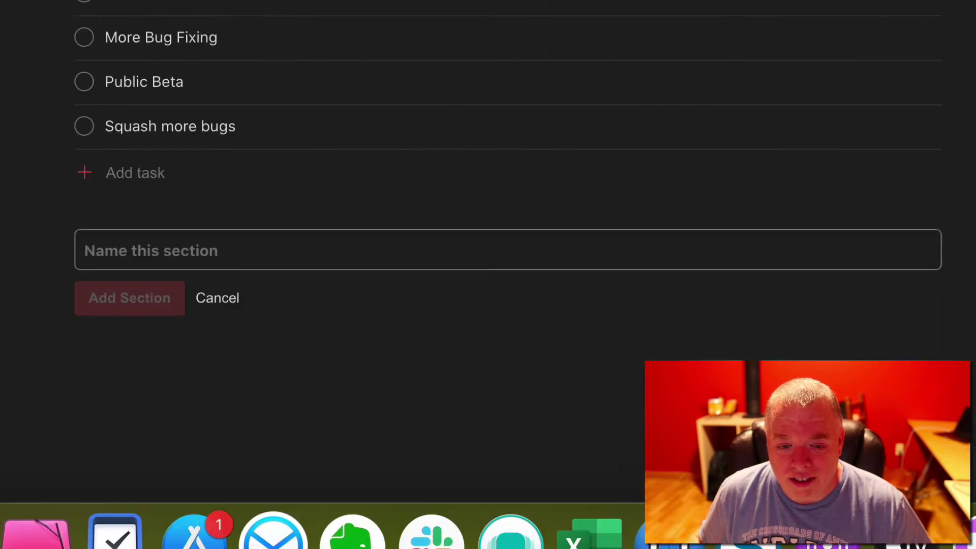
text(Pre)
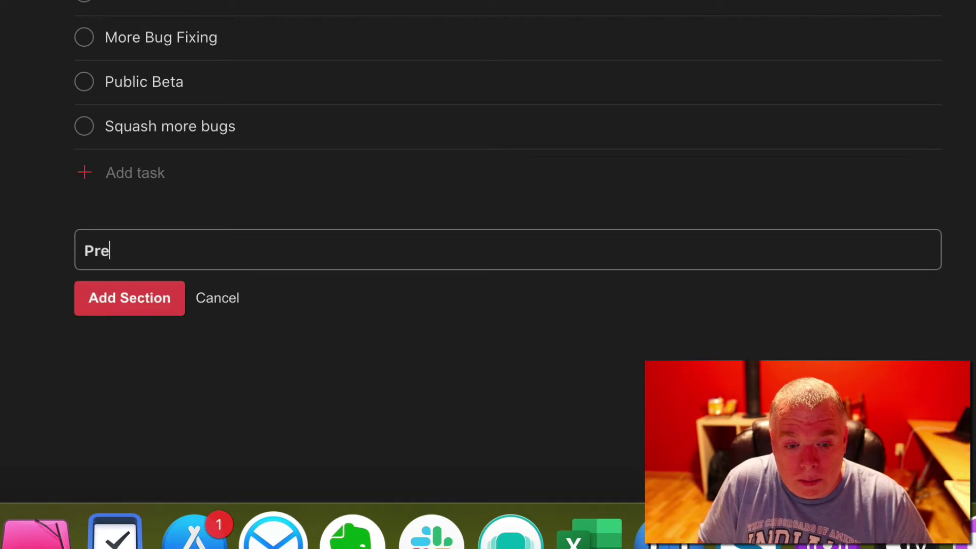
text(-Planning)
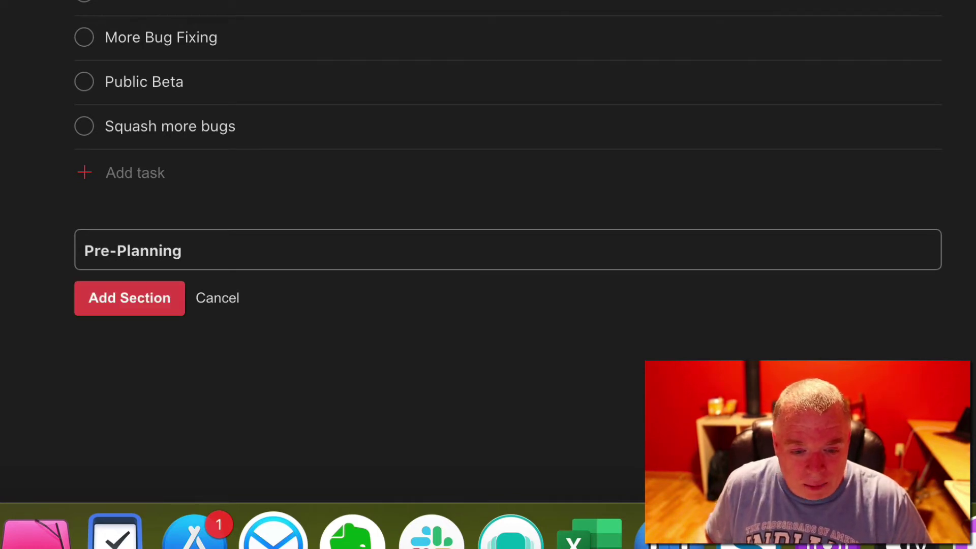
click(145, 311)
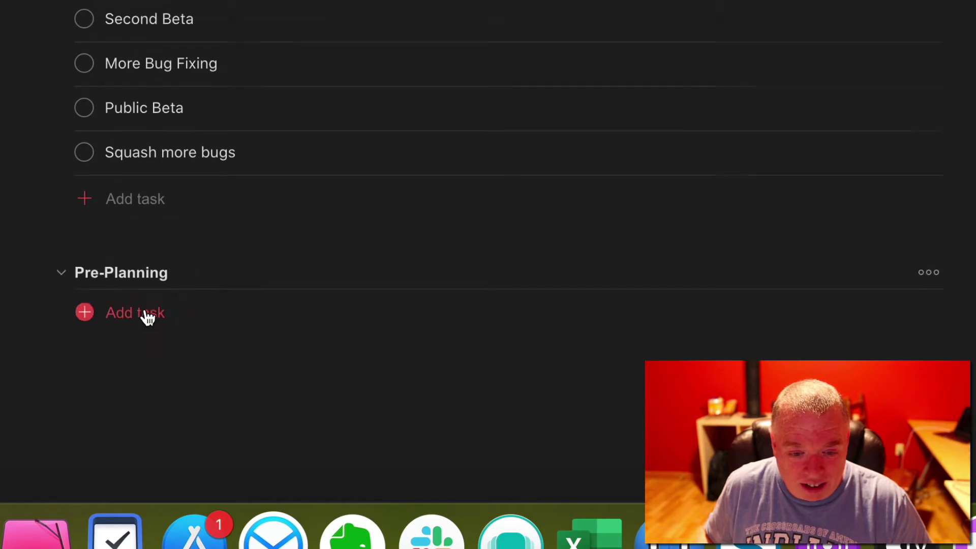
- Drag Kickoff call under the Pre-Planning header so it becomes that section's only task
scroll(329, 198, up, 10)
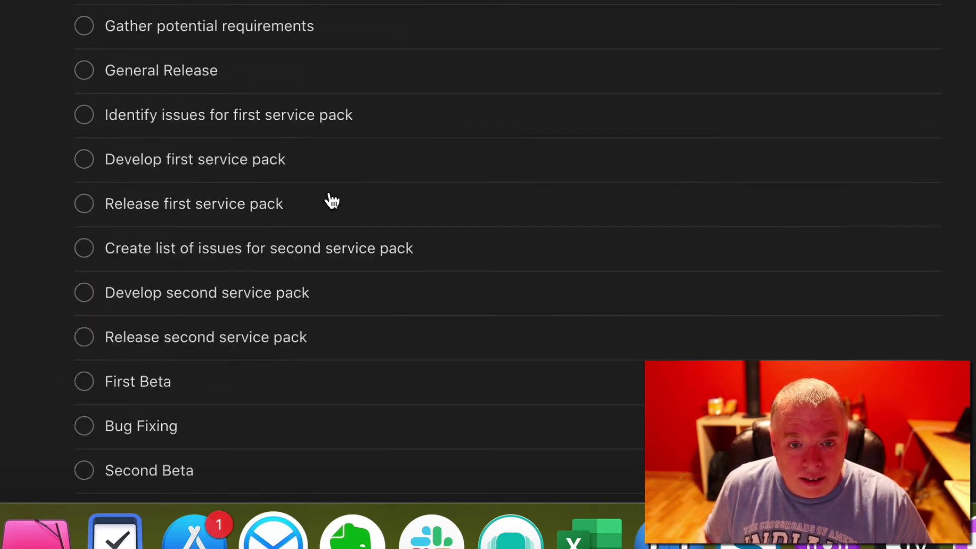
scroll(329, 199, down, 10)
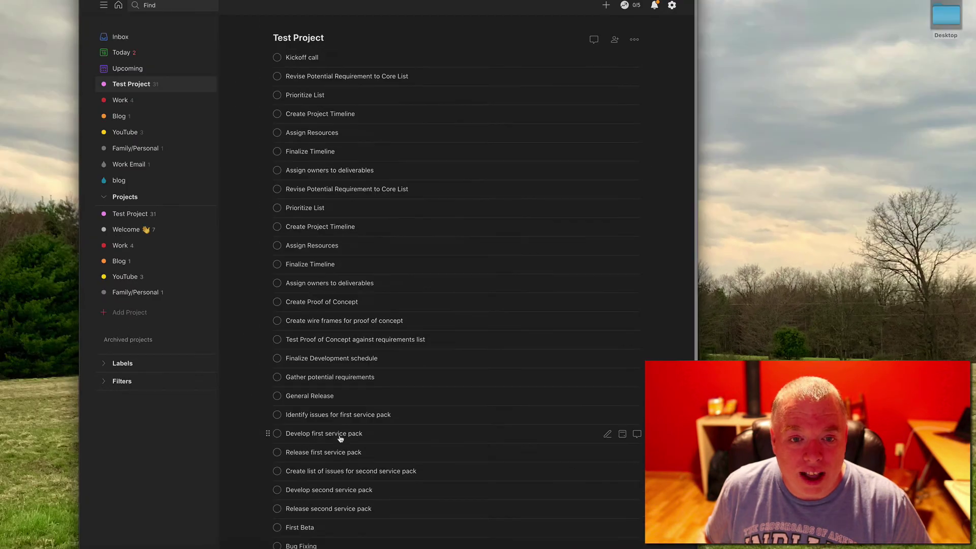
drag(268, 57, 270, 457)
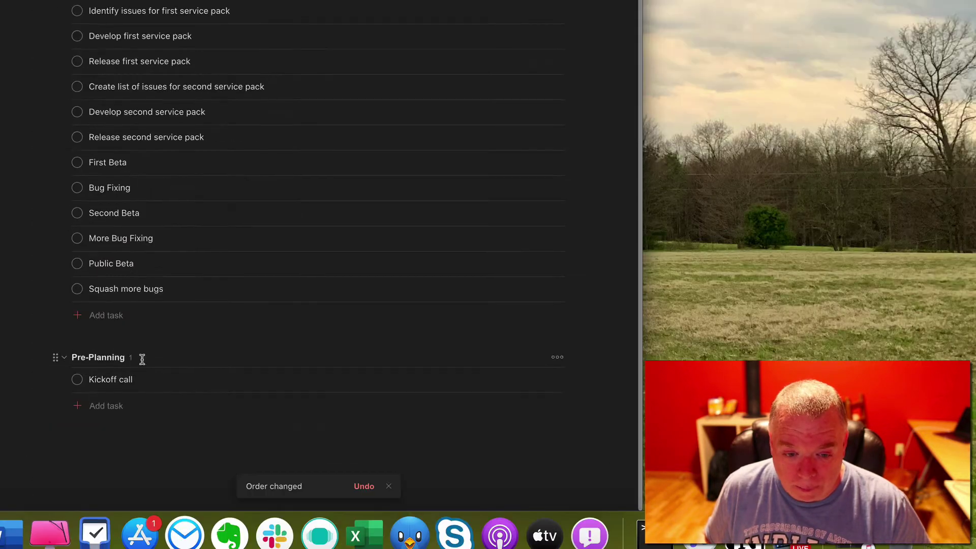
scroll(371, 439, up, 5)
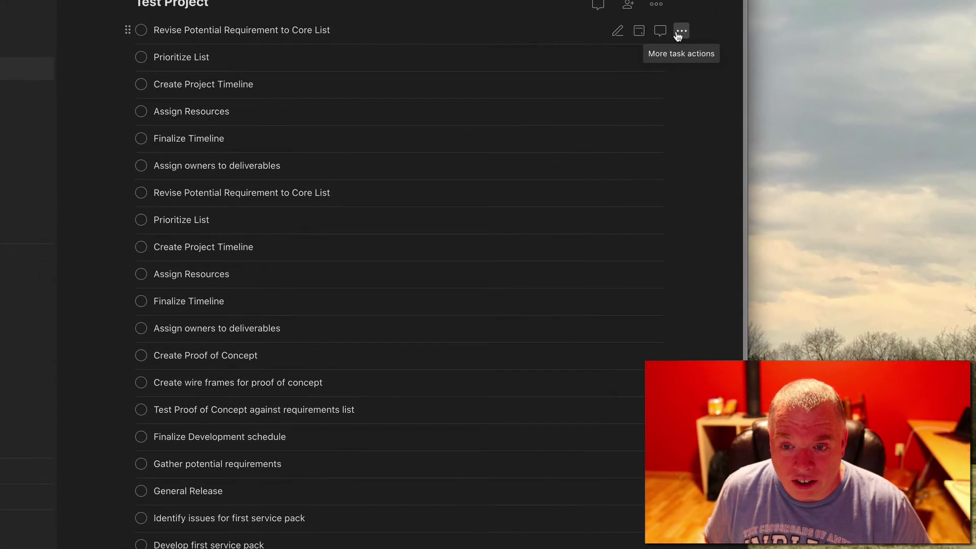
- Move Revise Potential Requirement to Core List into the Pre-Planning section via Move to project
click(680, 32)
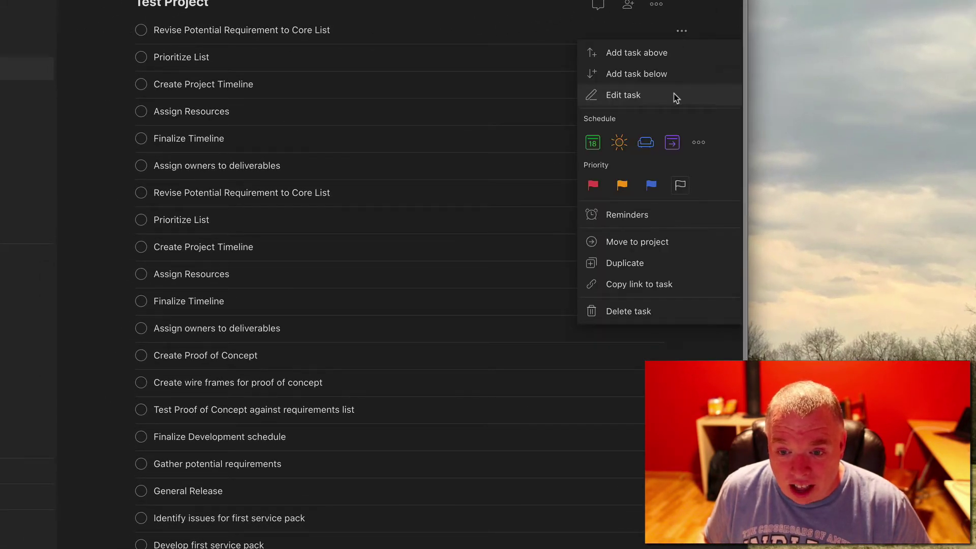
click(644, 246)
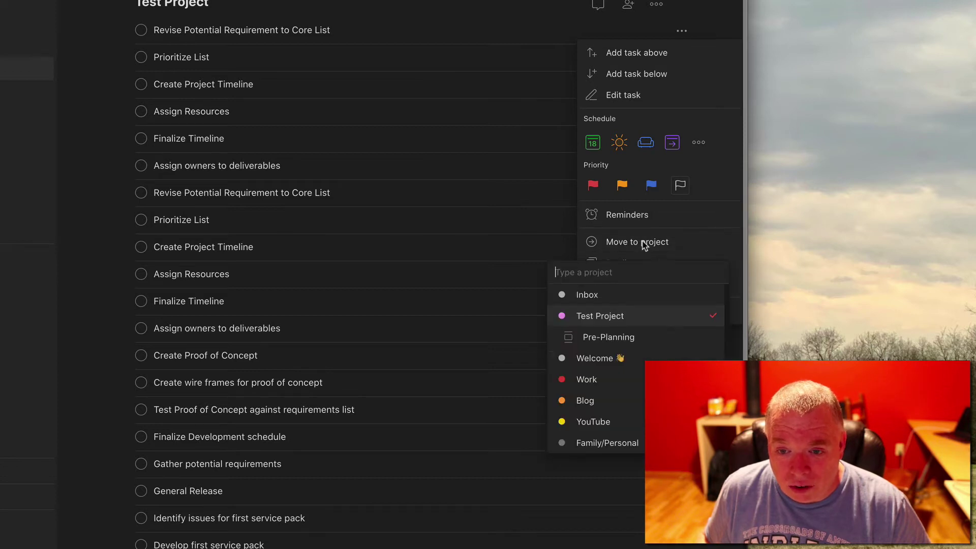
click(614, 340)
scroll(564, 359, down, 6)
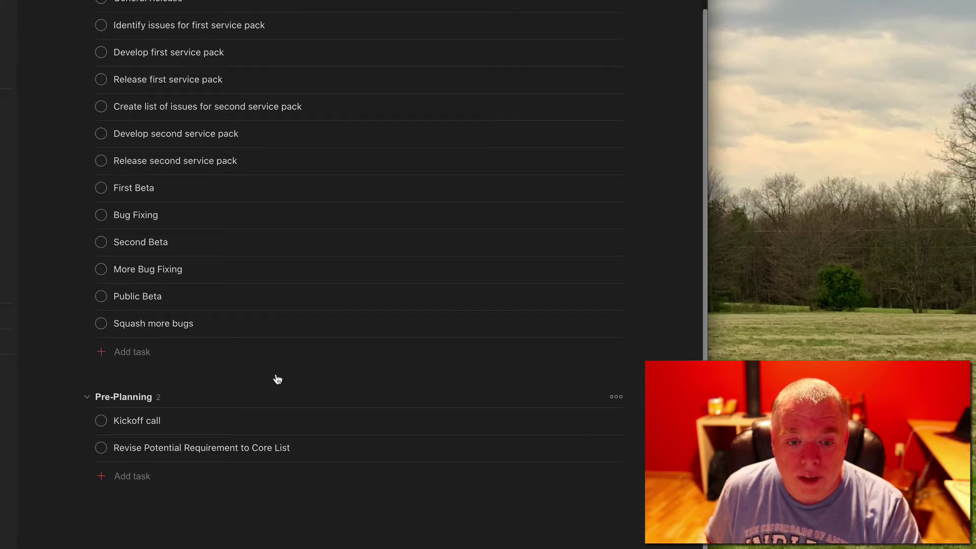
scroll(294, 351, up, 6)
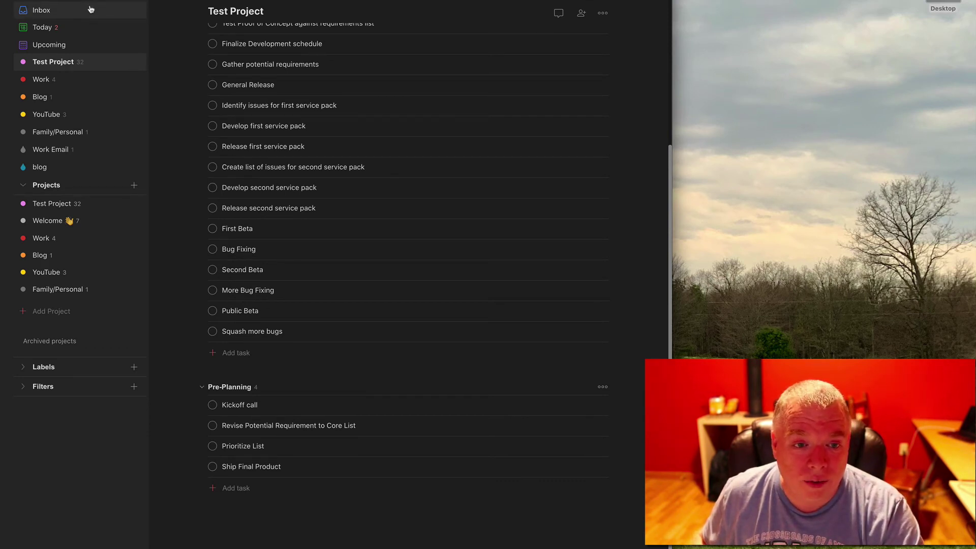
- From the Inbox, create the task 'Create Sample Diagrams' filed under Test Project's Pre-Planning section
click(90, 9)
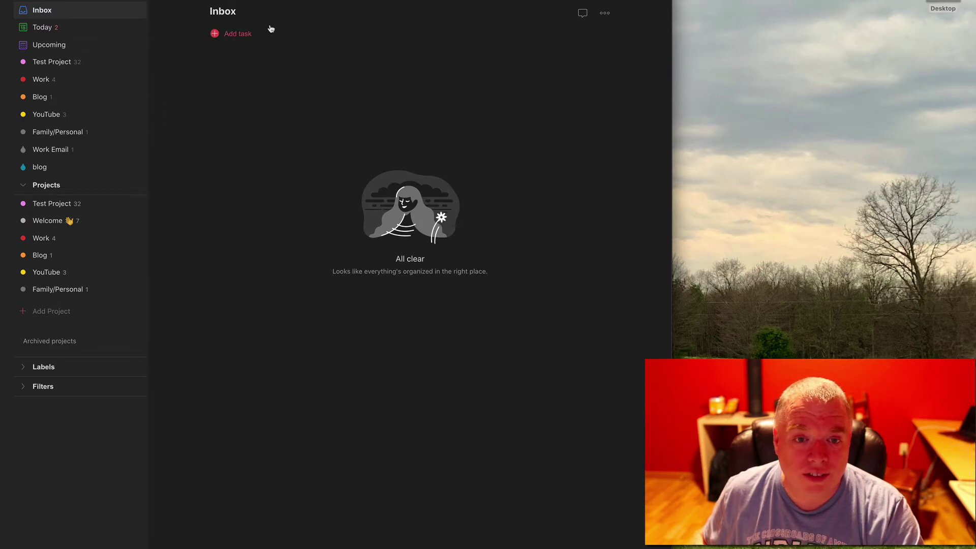
click(243, 34)
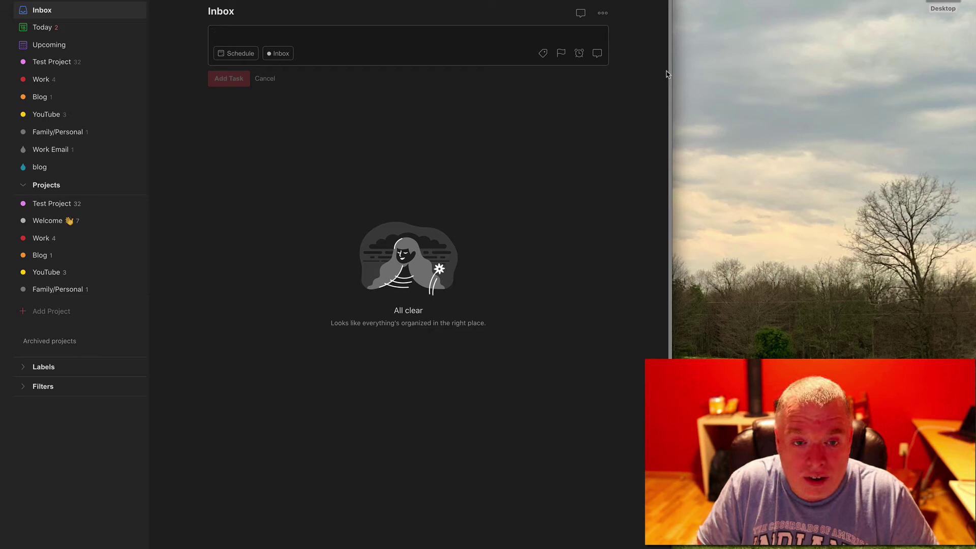
text(Create )
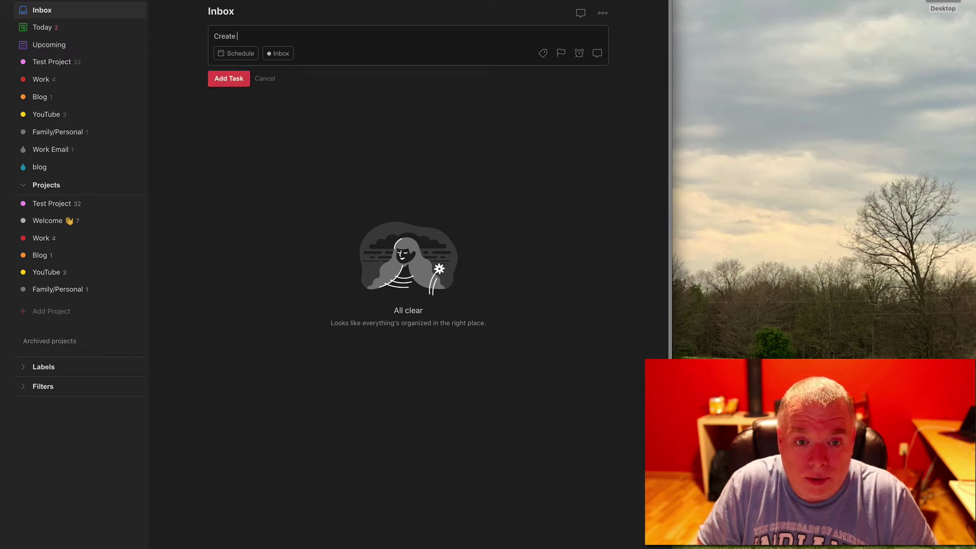
text(Sample Diag)
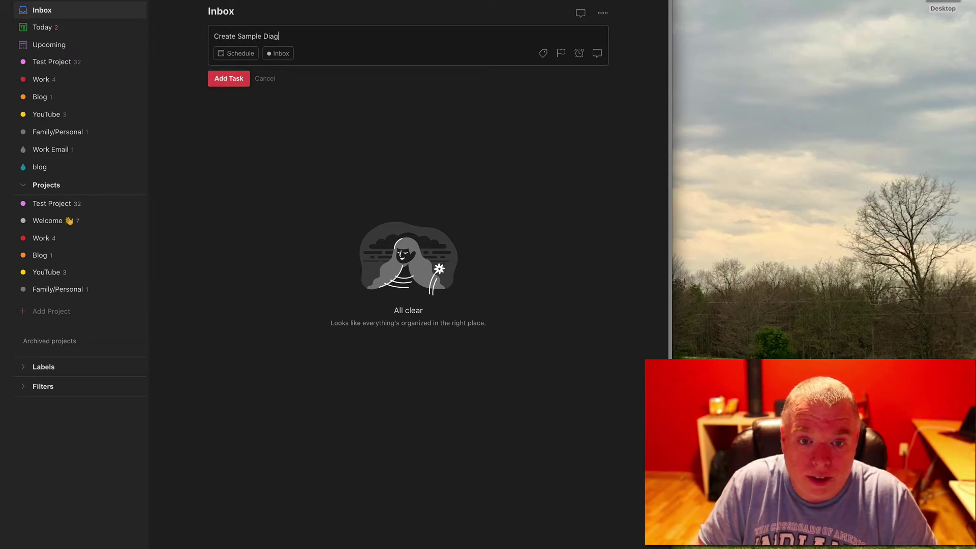
text(rams #)
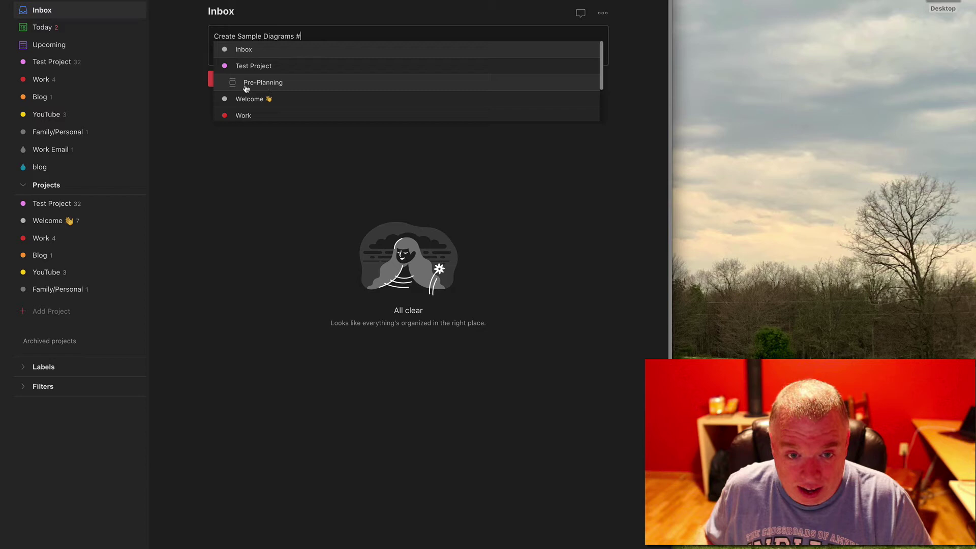
click(278, 84)
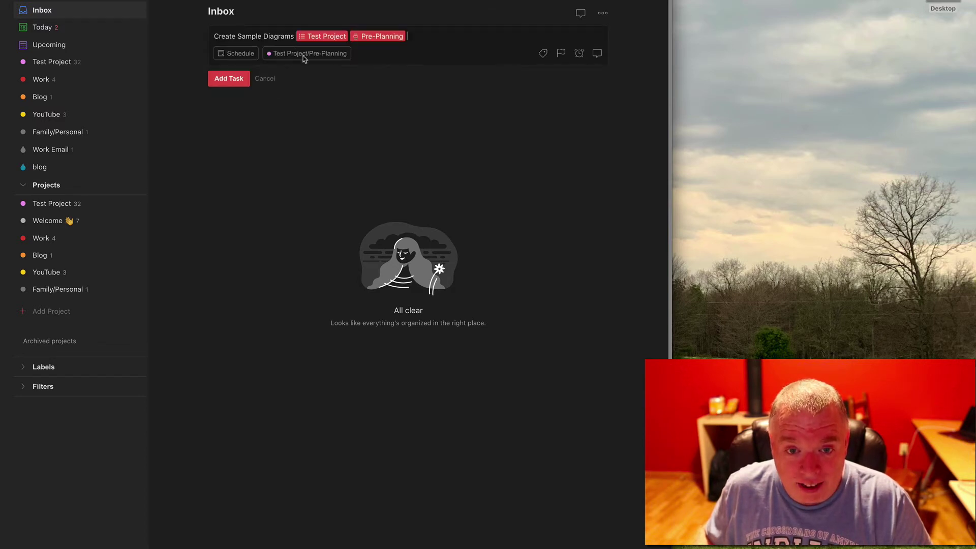
click(236, 88)
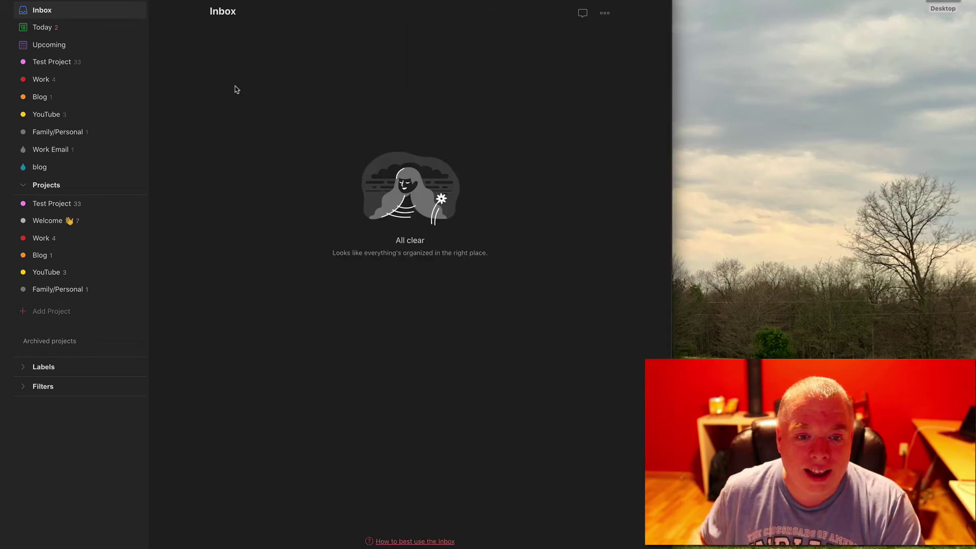
- Confirm Create Sample Diagrams appears in Test Project, then return to the empty Inbox
click(59, 63)
scroll(420, 349, down, 5)
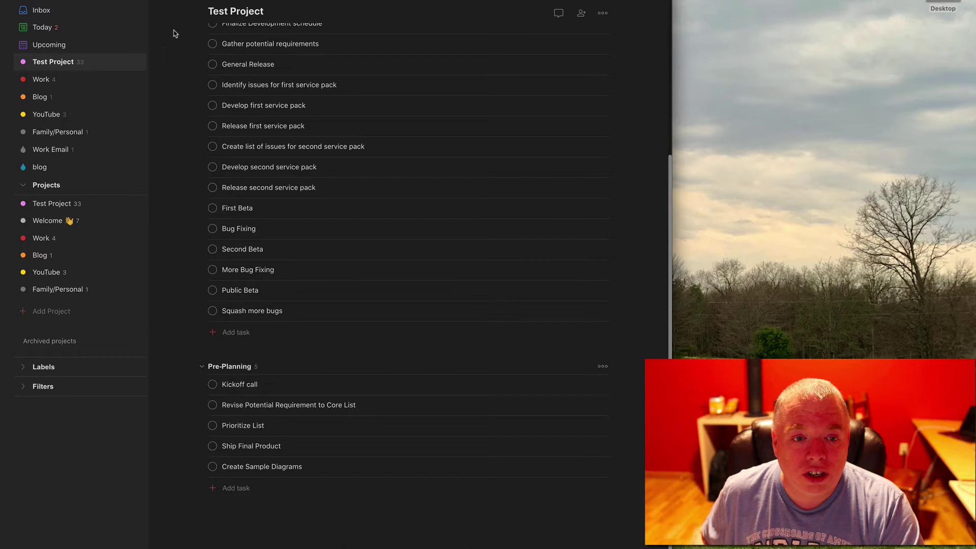
scroll(188, 29, up, 5)
click(43, 9)
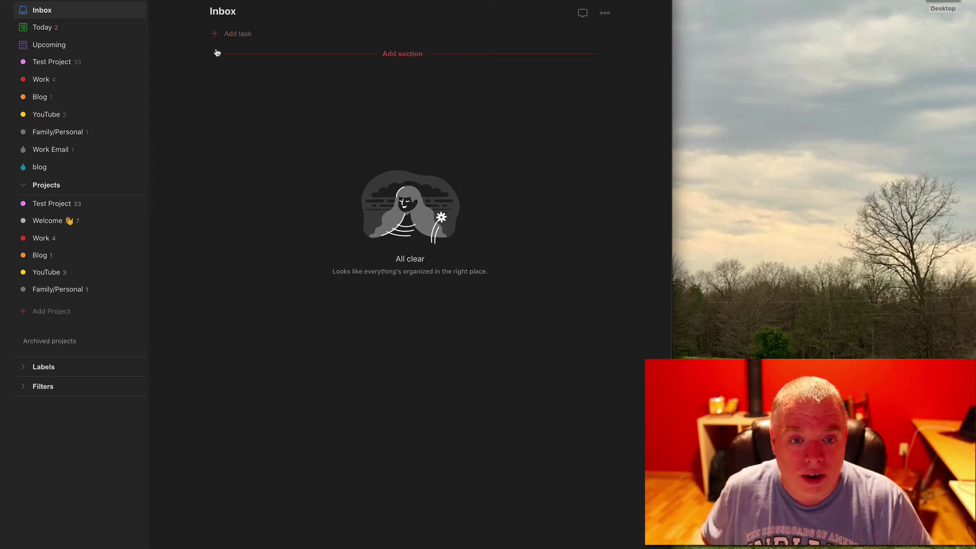
- Start a new task 'Have mid project meeting' assigned to Test Project
click(229, 34)
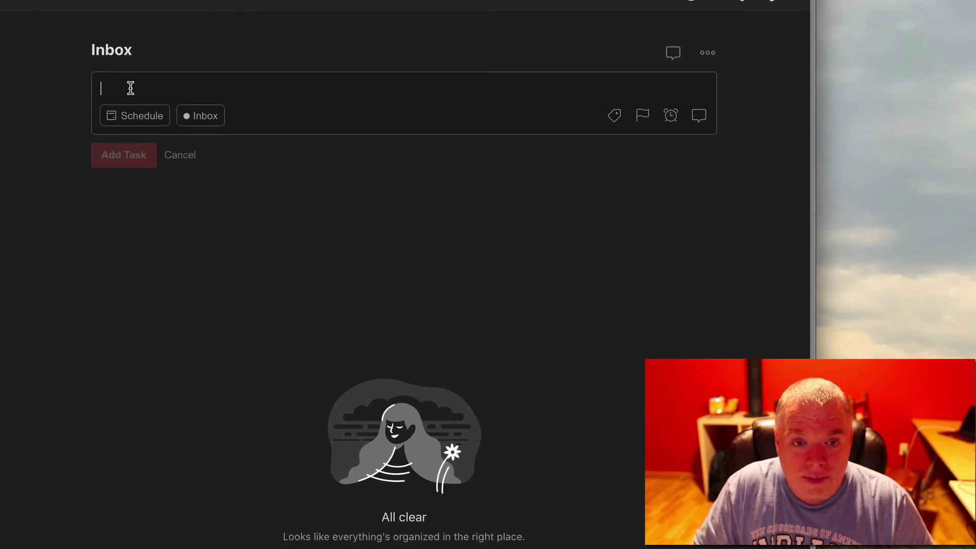
text(Have mi)
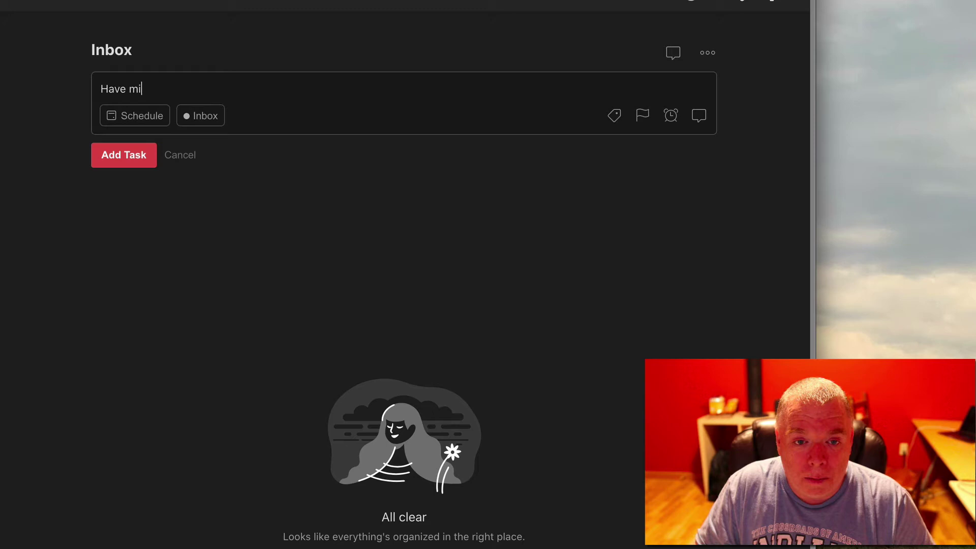
text(d project meeting )
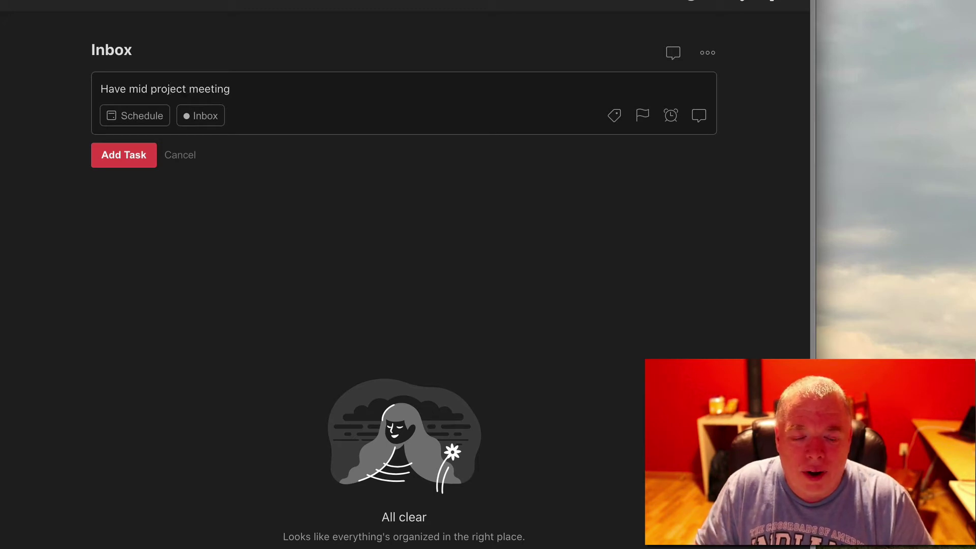
text(#)
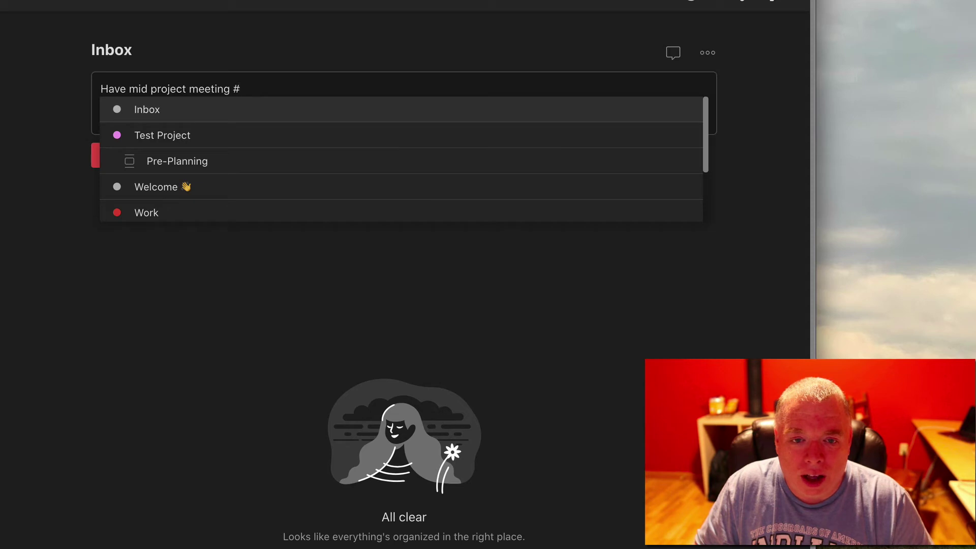
click(153, 135)
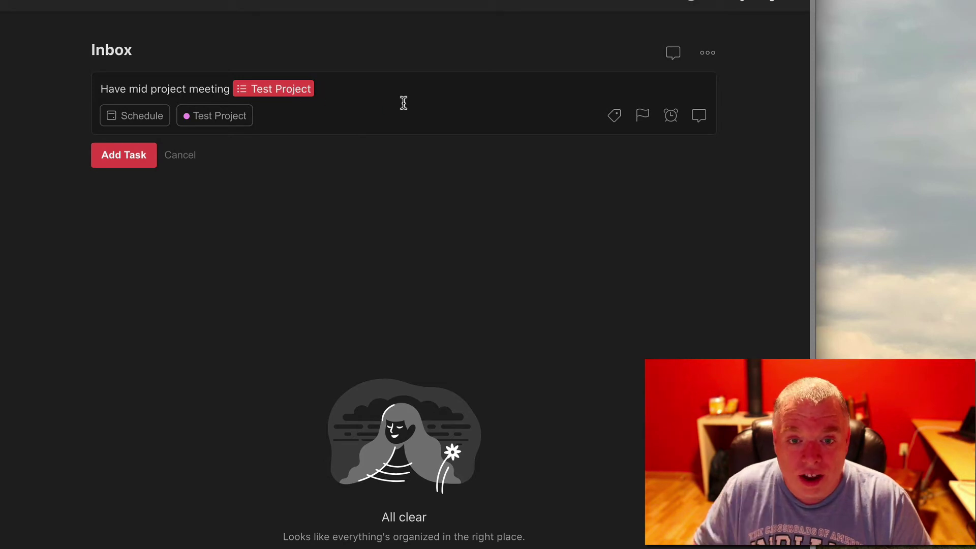
- Tag the draft task with a newly created Quality_Control section
text(/)
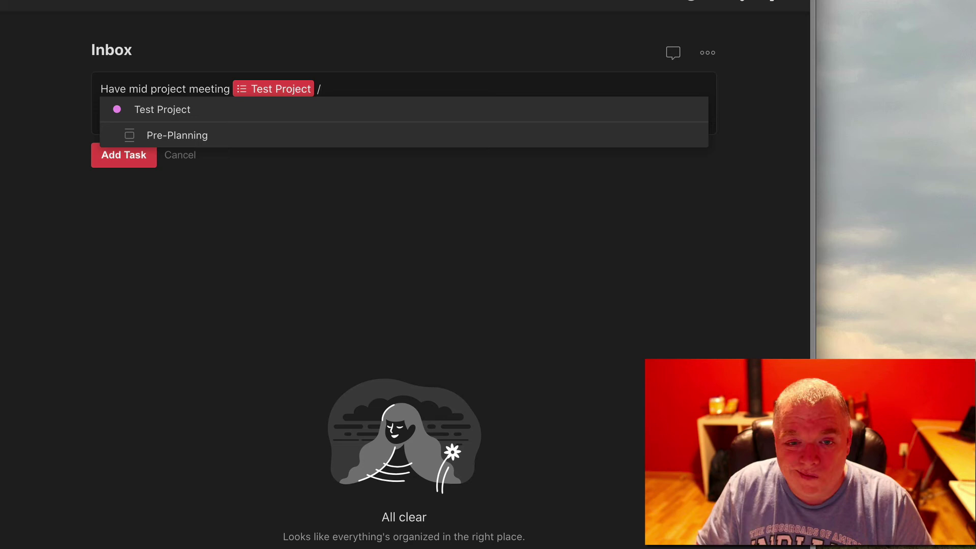
text(Quality)
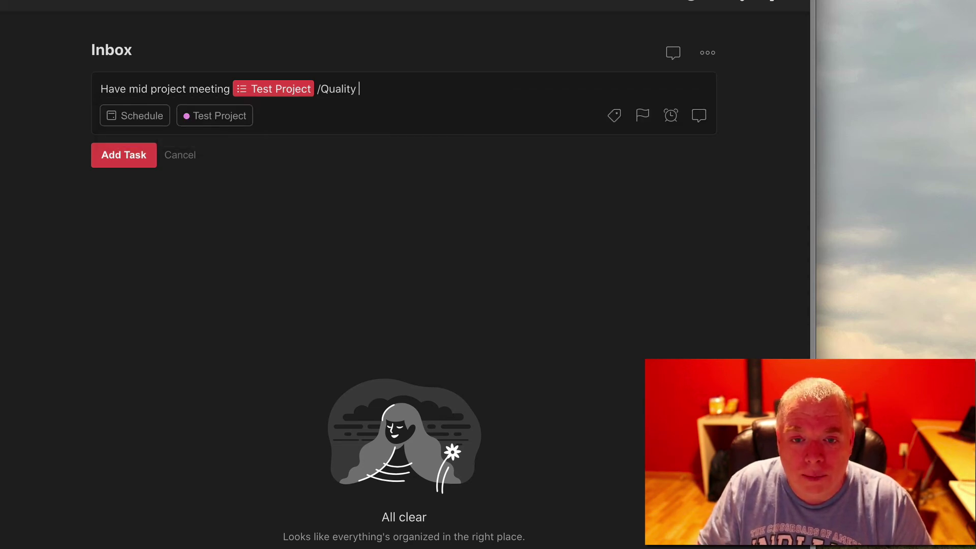
key(BackSpace)
key(BackSpace)
key(BackSpace)
key(BackSpace)
key(BackSpace)
key(BackSpace)
key(BackSpace)
key(BackSpace)
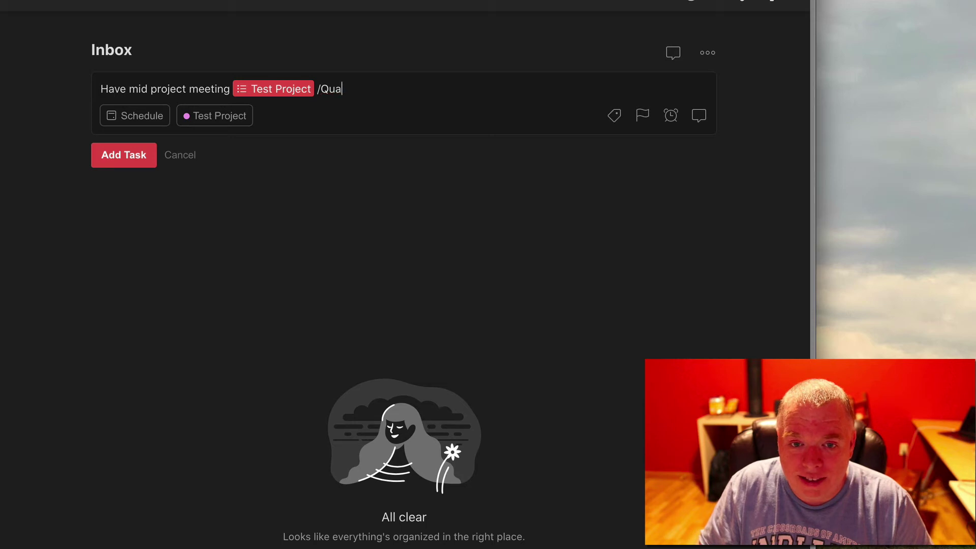
key(BackSpace)
text(/Q)
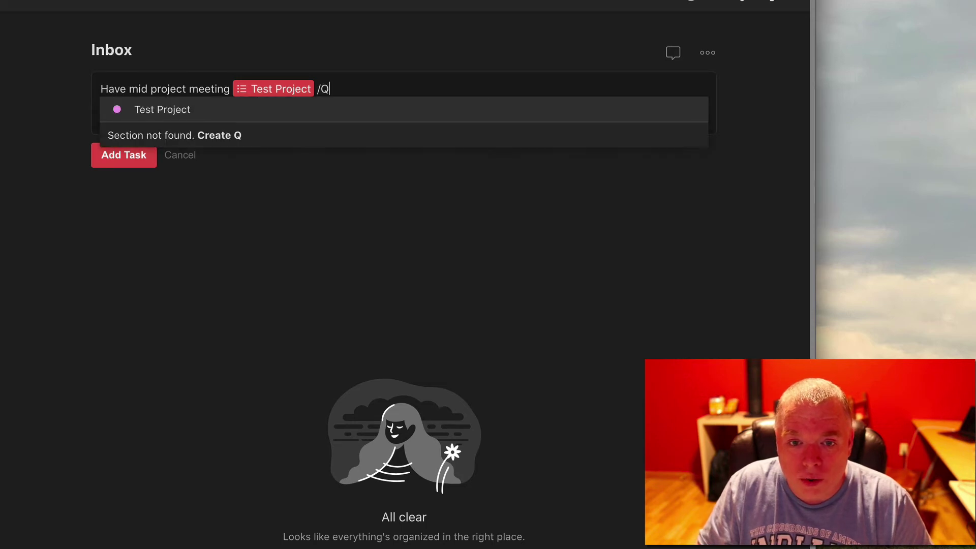
text(uality)
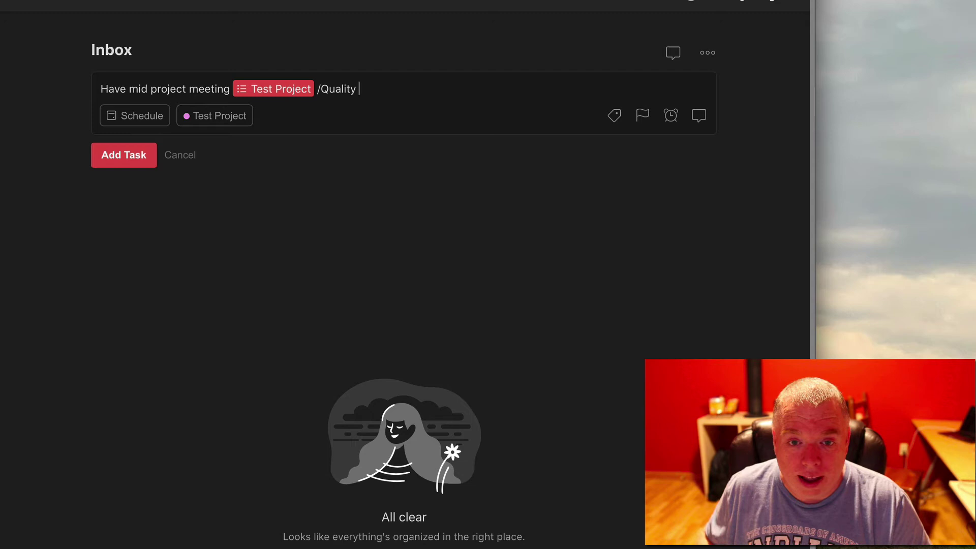
key(BackSpace)
key(BackSpace)
key(BackSpace)
key(BackSpace)
key(BackSpace)
key(BackSpace)
key(BackSpace)
key(BackSpace)
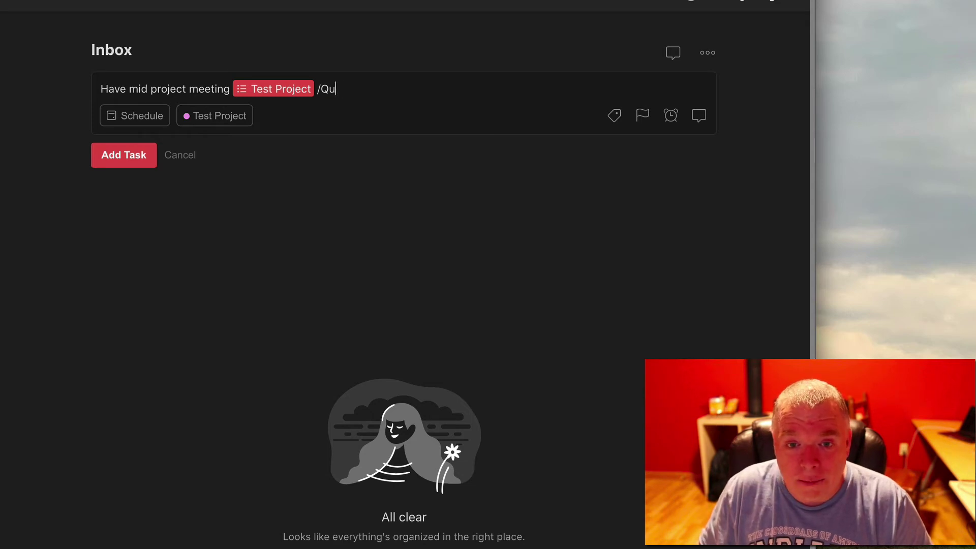
key(BackSpace)
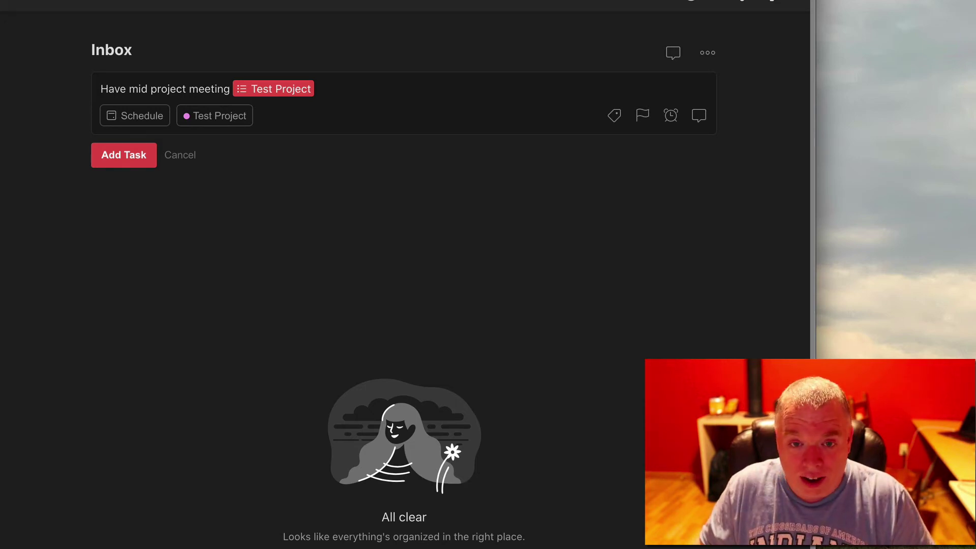
text(/Qual)
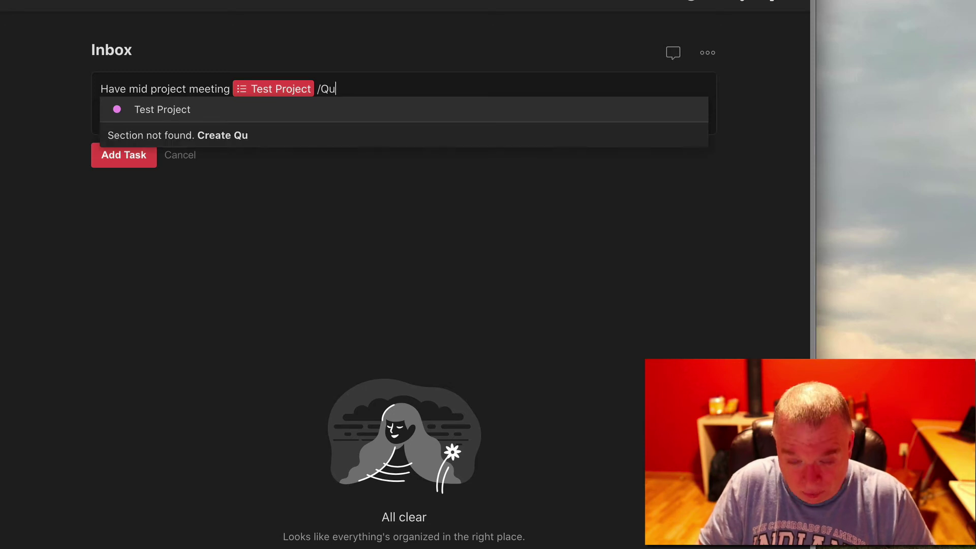
key(BackSpace)
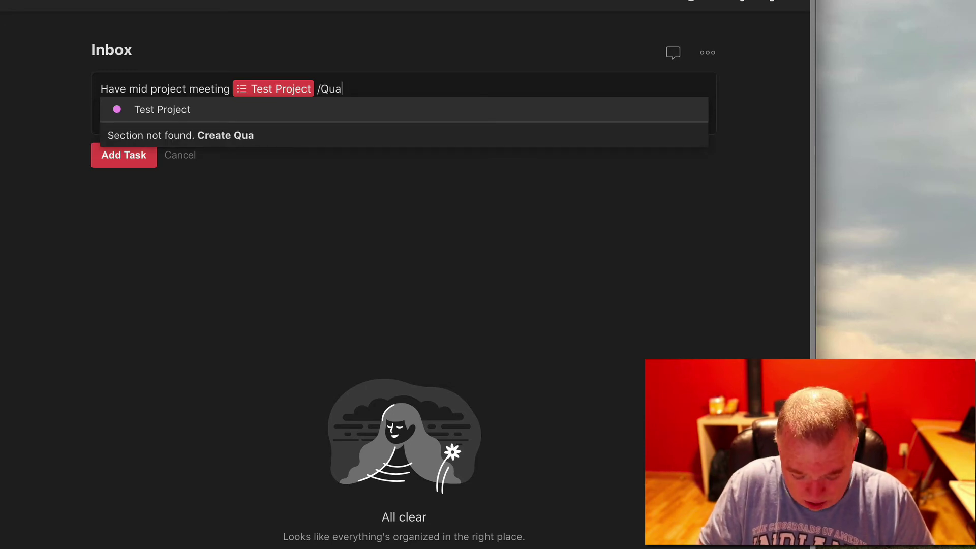
text(lity_C)
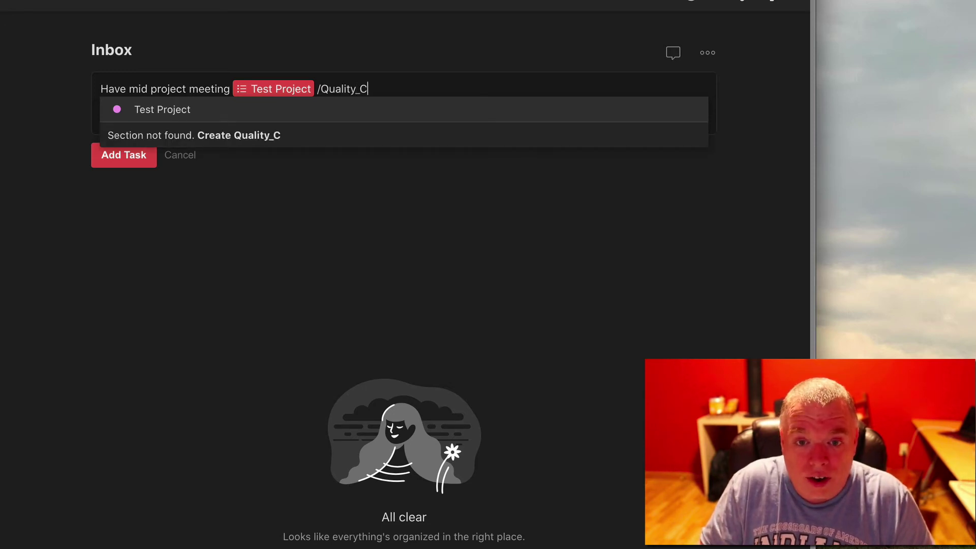
text(ontrol)
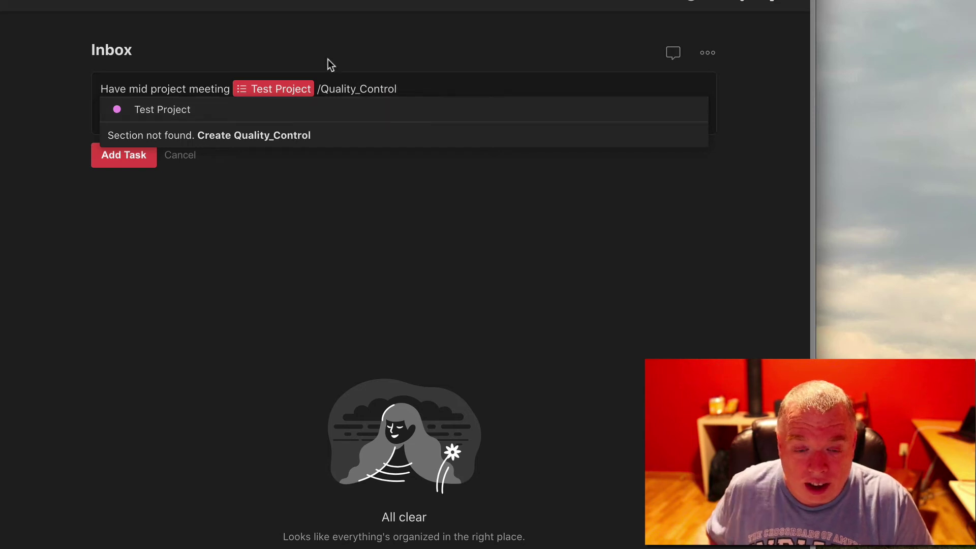
click(214, 142)
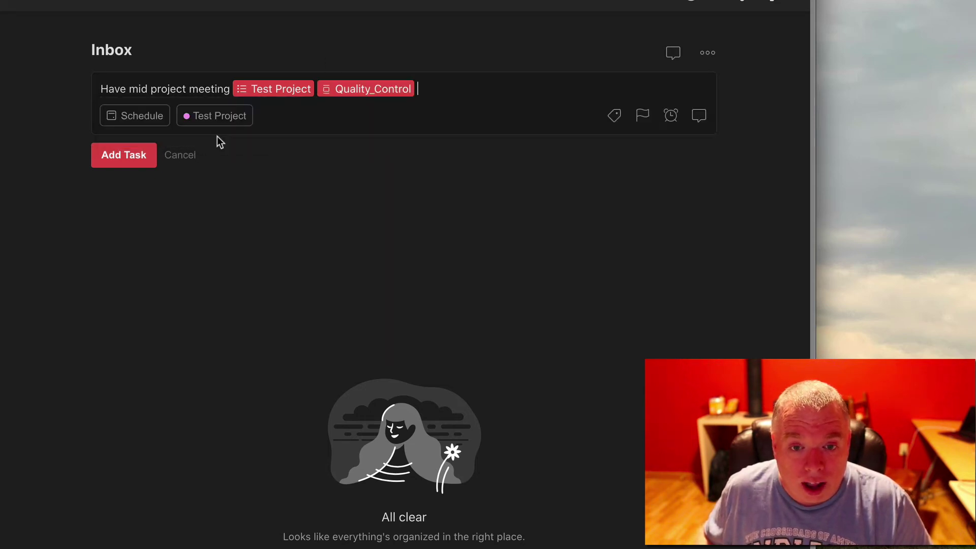
- Save the Have mid project meeting task and view it in Test Project
click(131, 161)
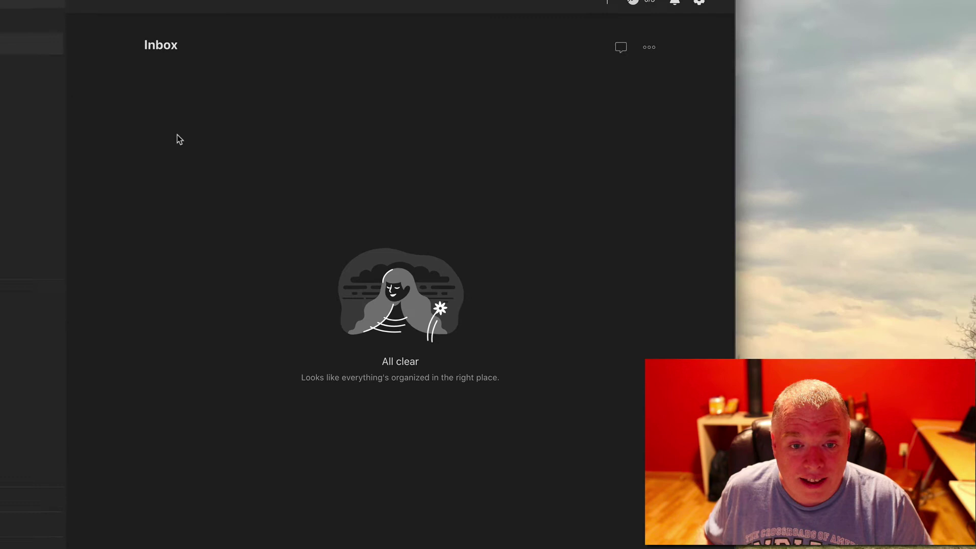
click(55, 87)
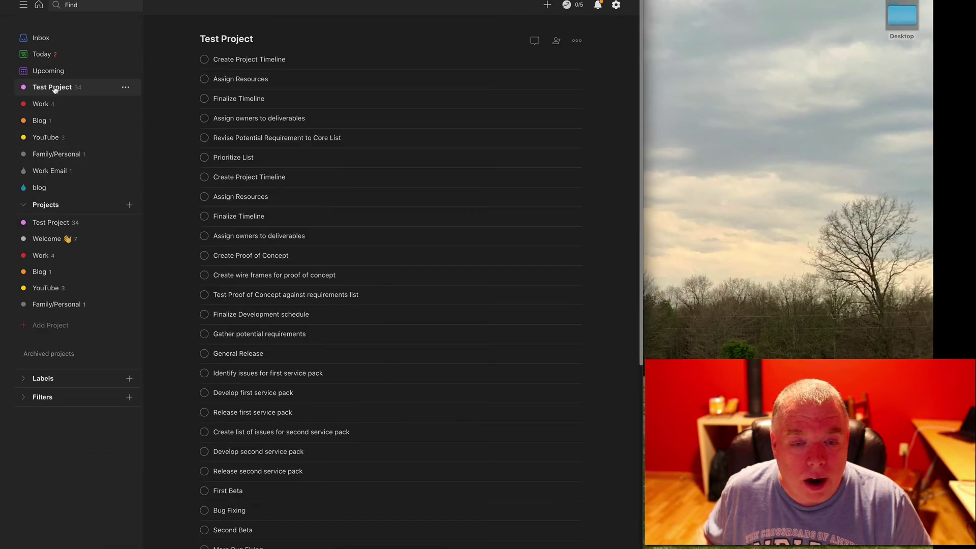
scroll(355, 345, down, 8)
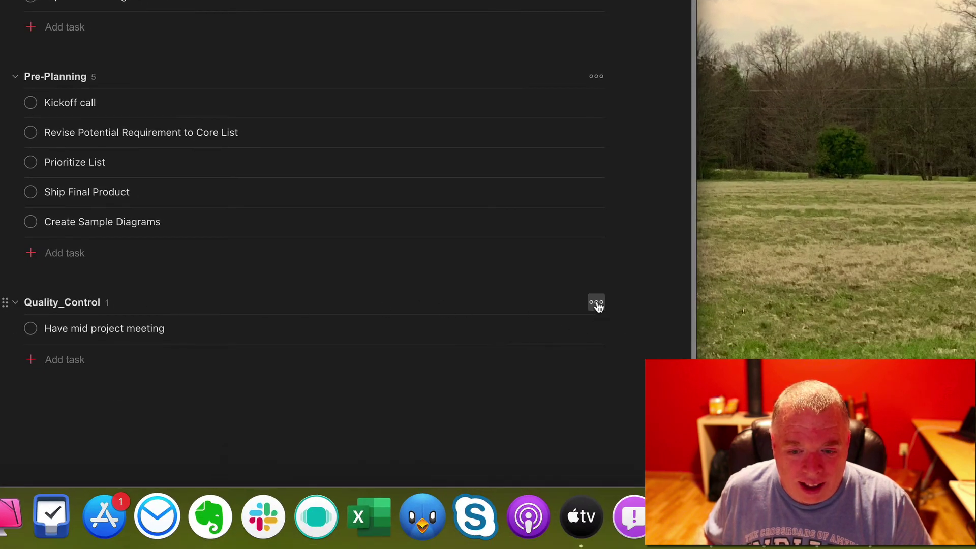
- Rename the Quality_Control section to 'Quality Control'
click(597, 304)
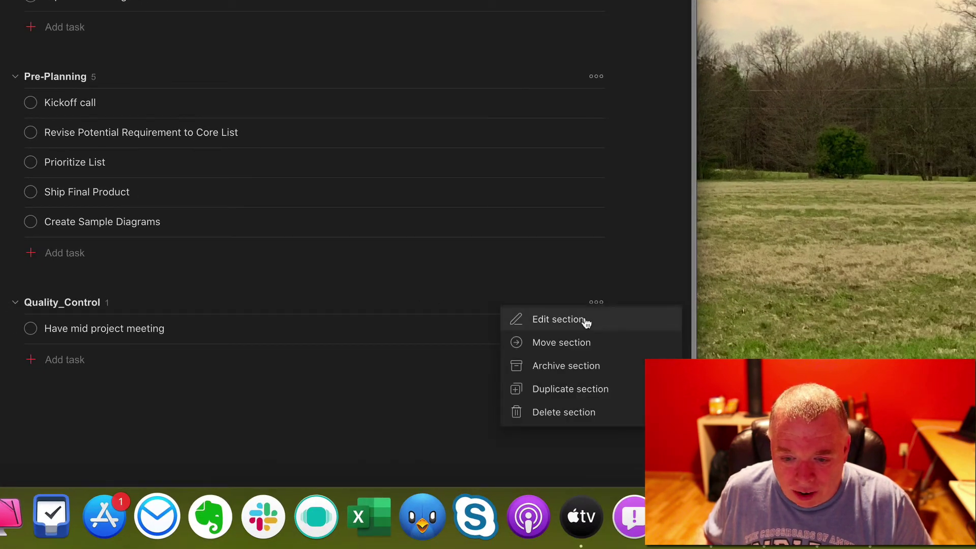
click(583, 319)
click(69, 305)
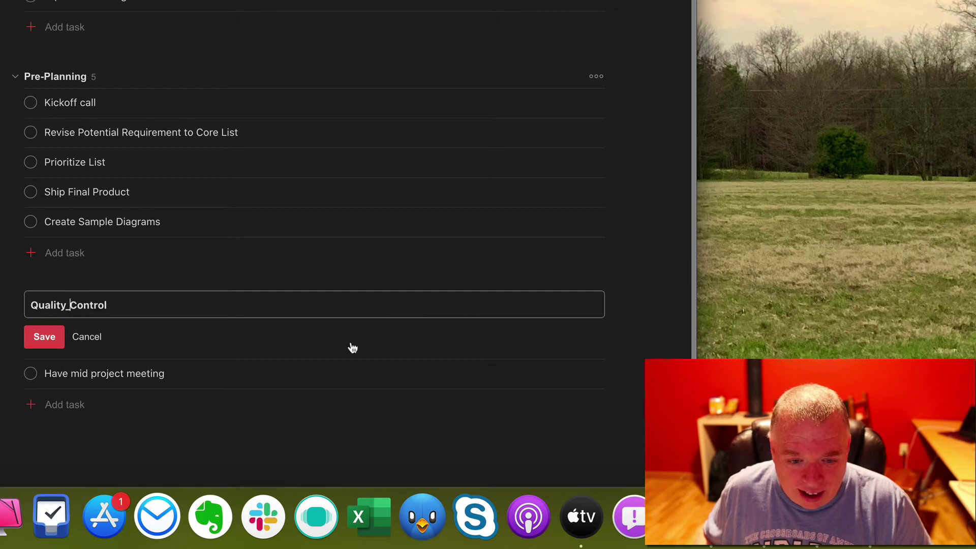
key(BackSpace)
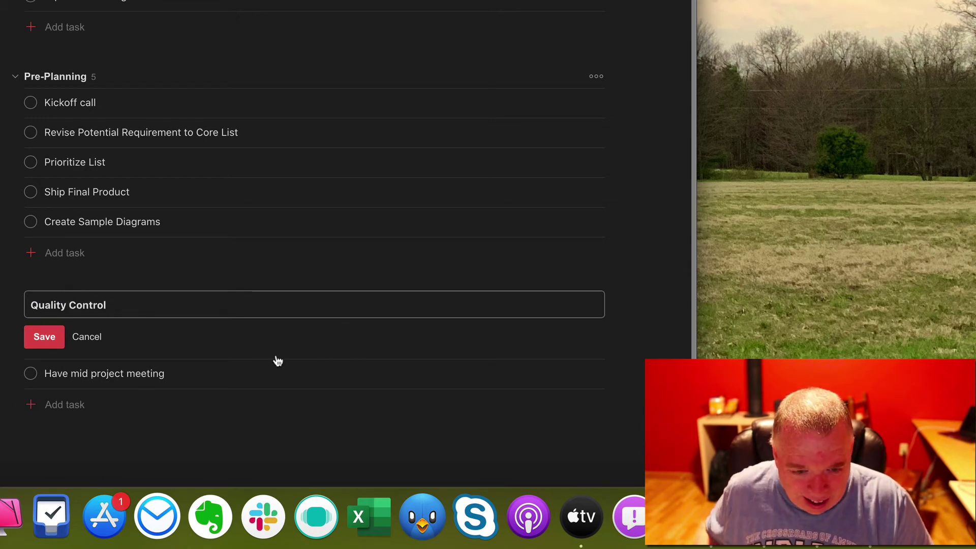
click(44, 339)
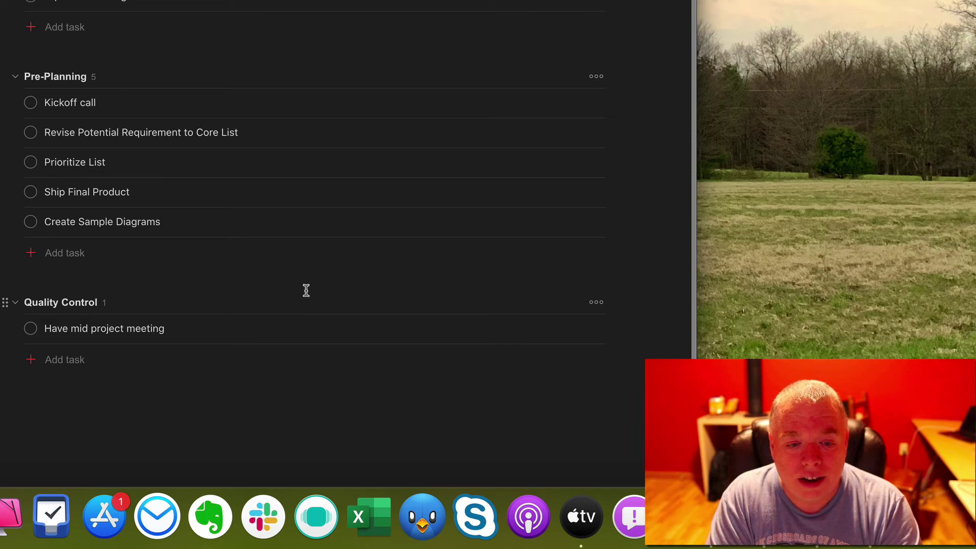
mouse_move(307, 290)
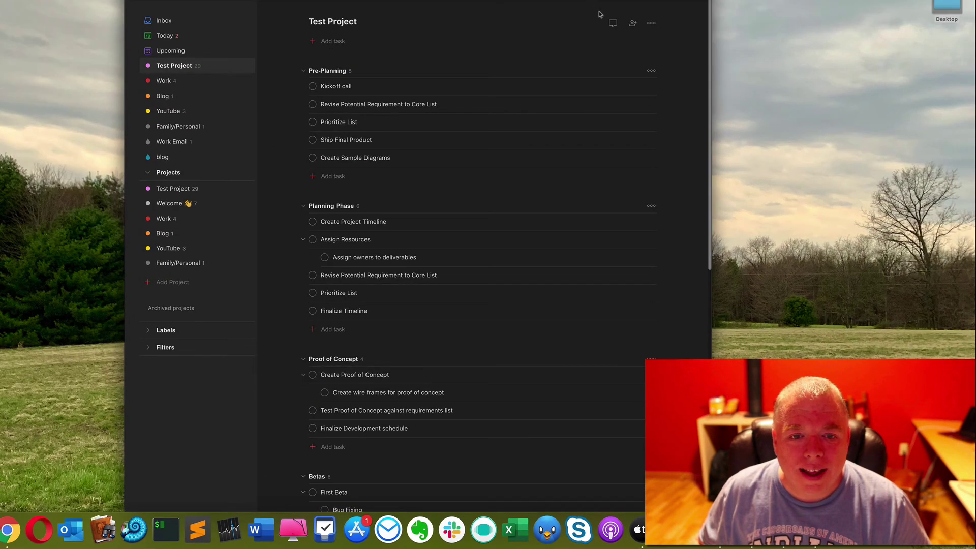
scroll(641, 124, down, 5)
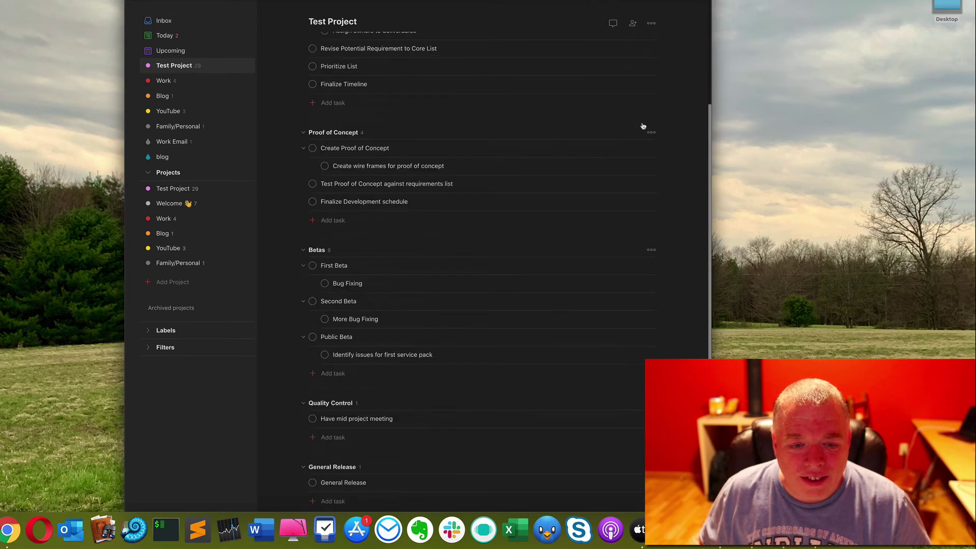
scroll(644, 126, down, 4)
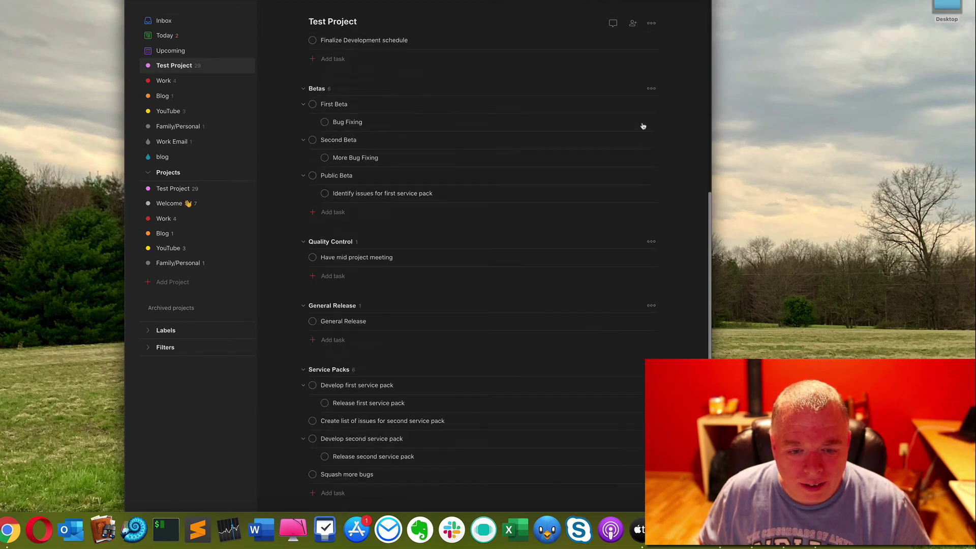
scroll(641, 124, up, 8)
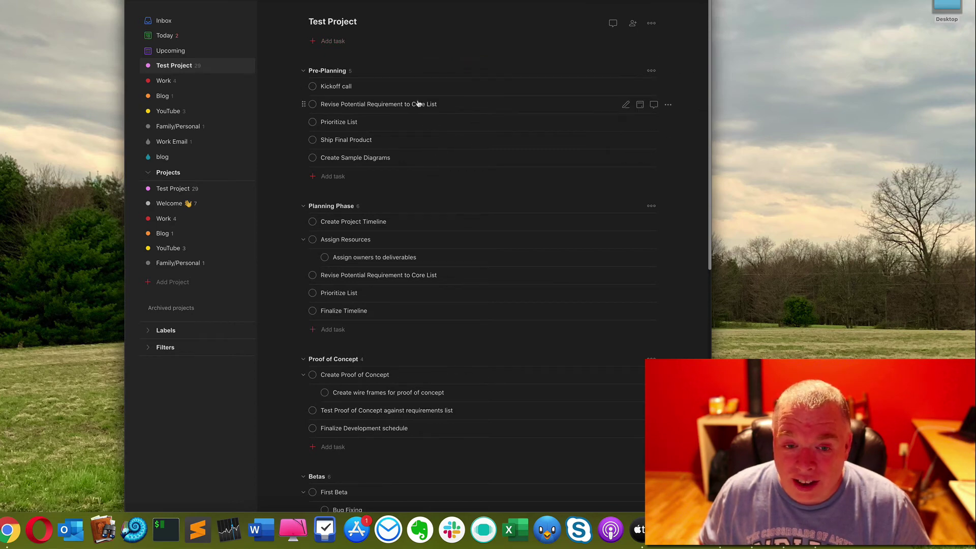
scroll(544, 322, down, 5)
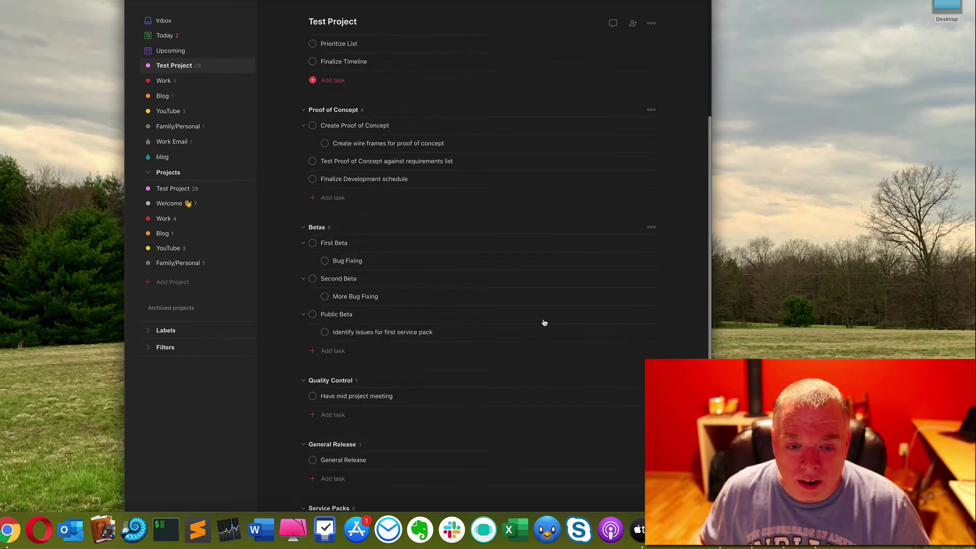
scroll(544, 323, down, 4)
scroll(544, 321, up, 9)
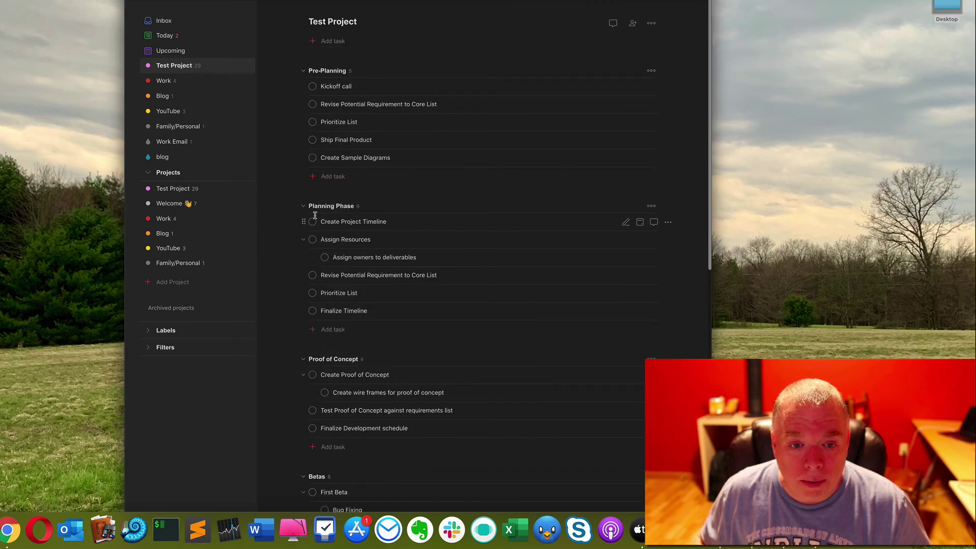
- Collapse the Planning Phase, Proof of Concept, Betas, Quality Control, General Release and Service Packs sections
click(304, 206)
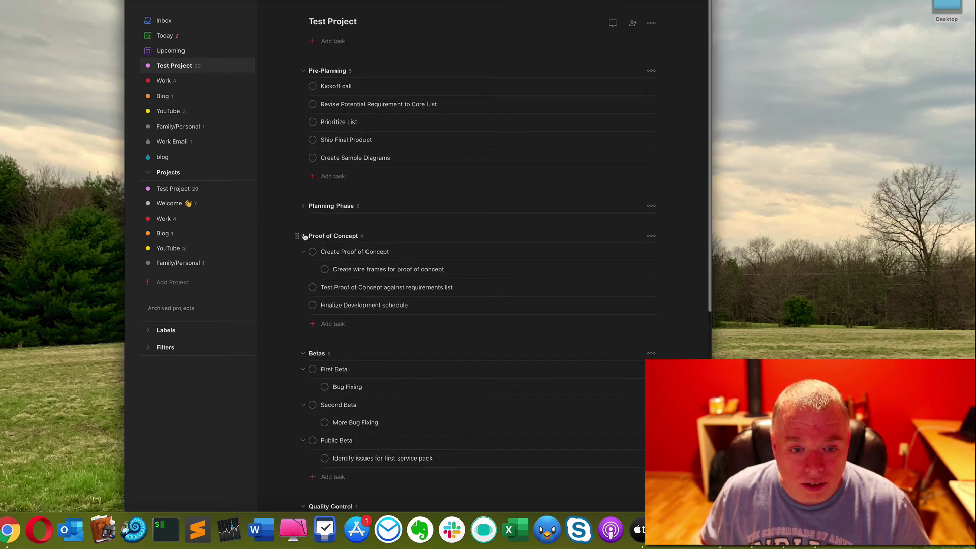
click(304, 236)
click(304, 264)
click(304, 294)
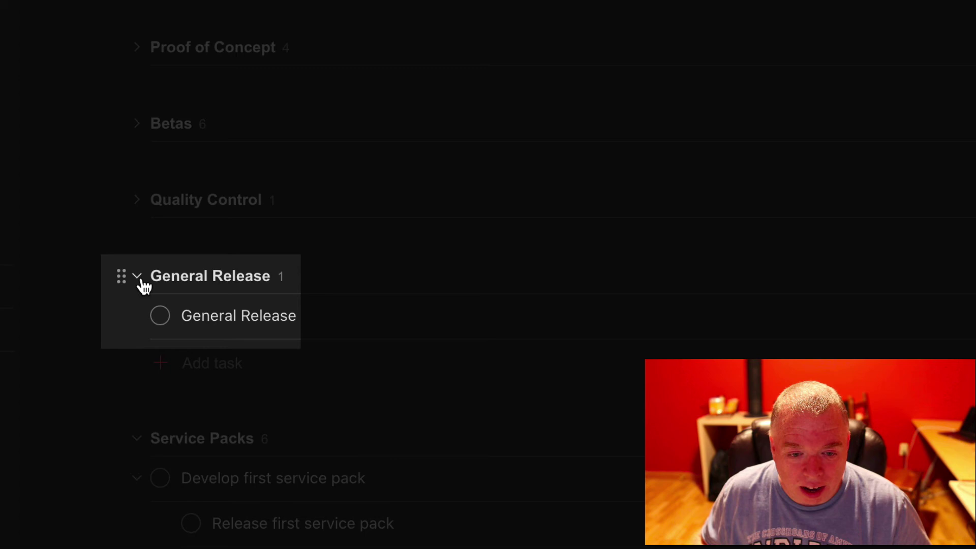
click(140, 280)
click(136, 439)
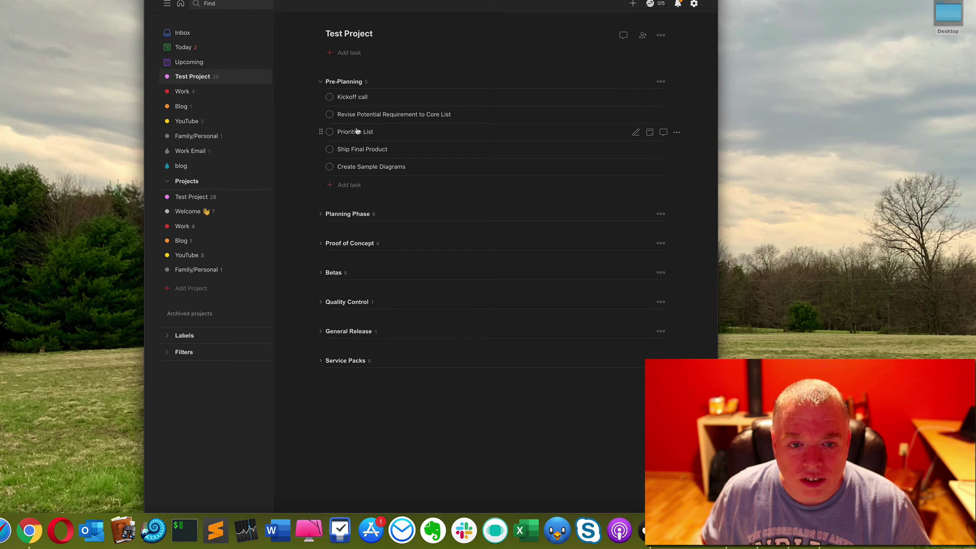
- Collapse Pre-Planning too, leaving Pre-Planning and Planning Phase collapsed after toggling them
click(321, 82)
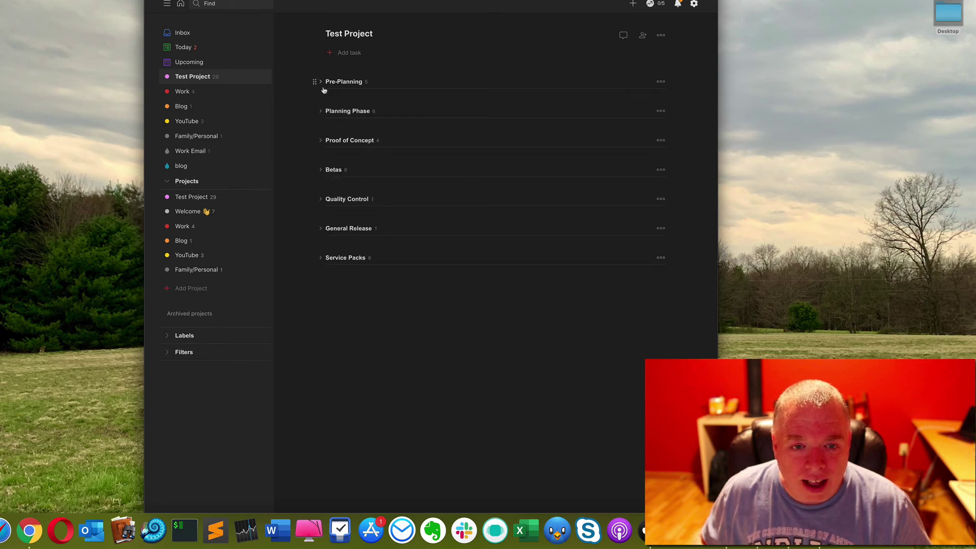
click(320, 111)
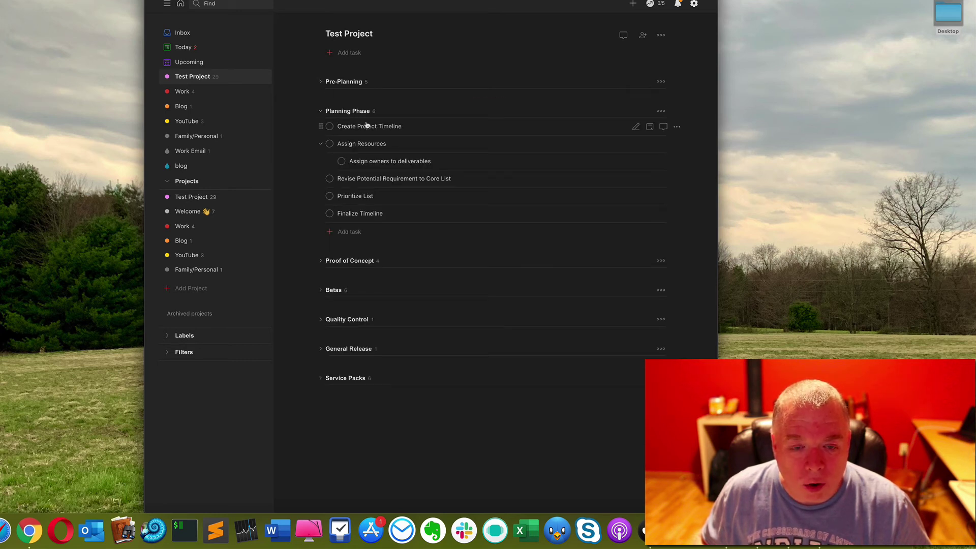
click(324, 111)
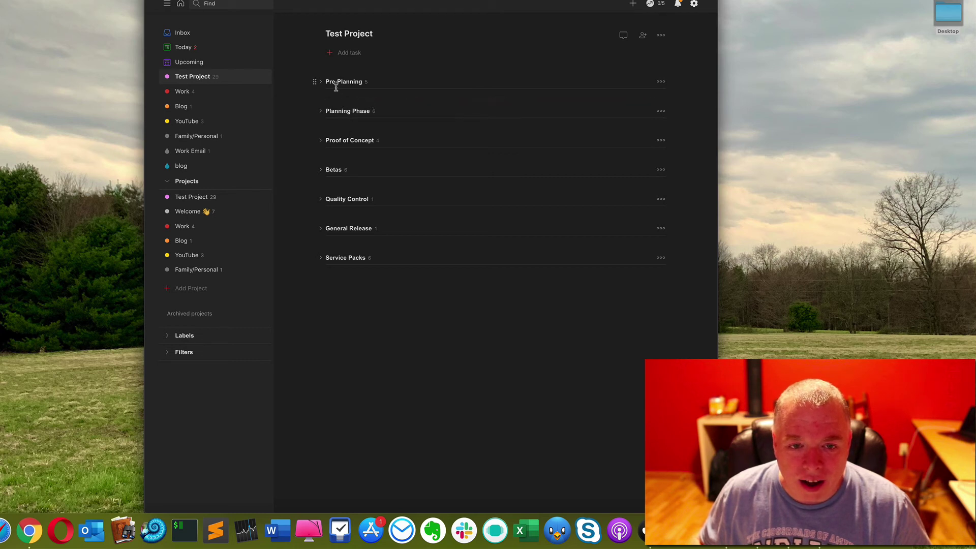
click(321, 82)
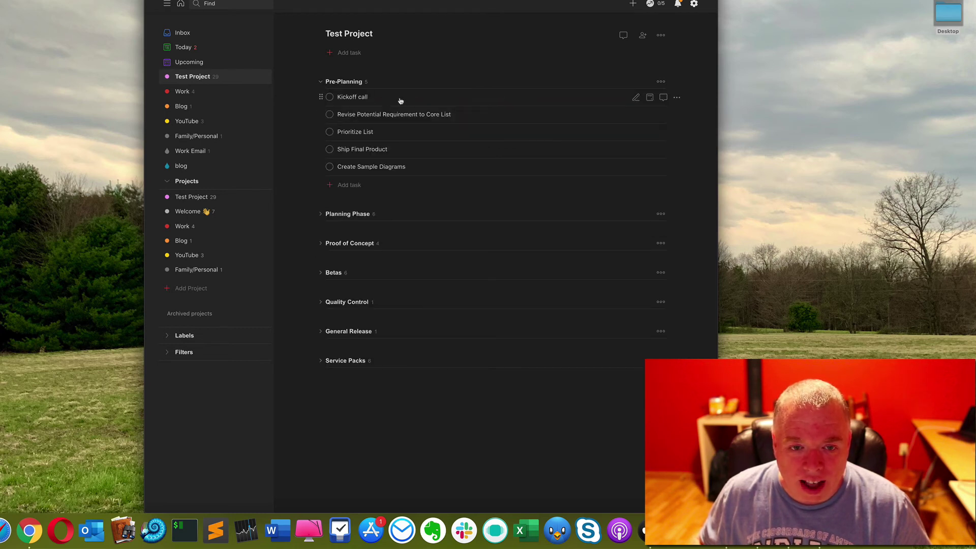
click(321, 82)
mouse_move(549, 107)
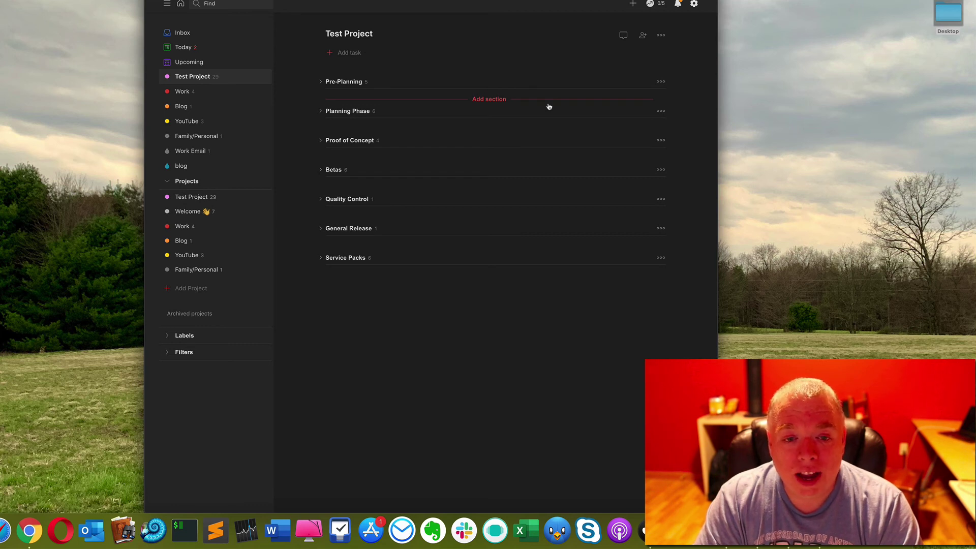
- Expand Pre-Planning to list its five tasks, Kickoff call through Create Sample Diagrams
click(321, 82)
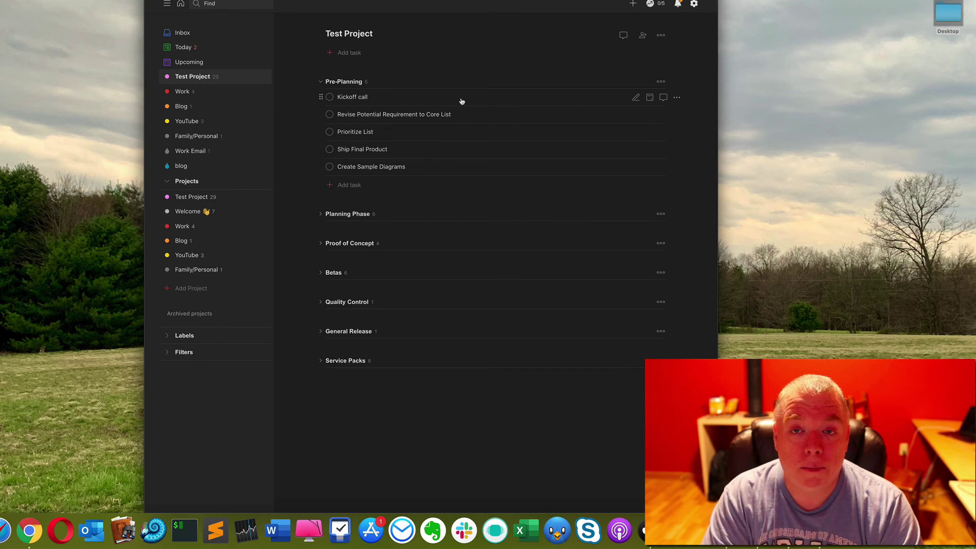